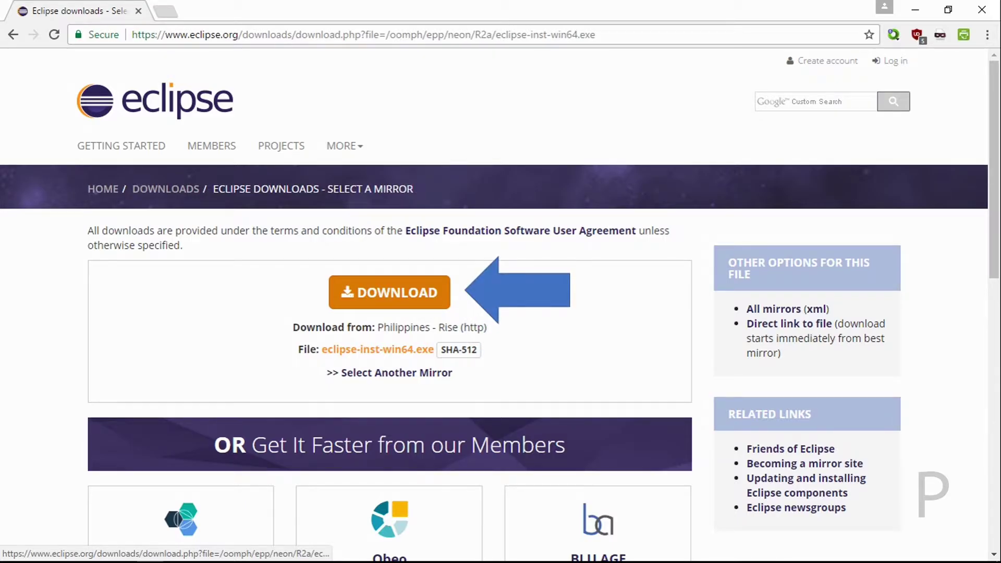
- Download the Windows installer eclipse-inst-win64.exe from the eclipse.org mirror page
click(389, 292)
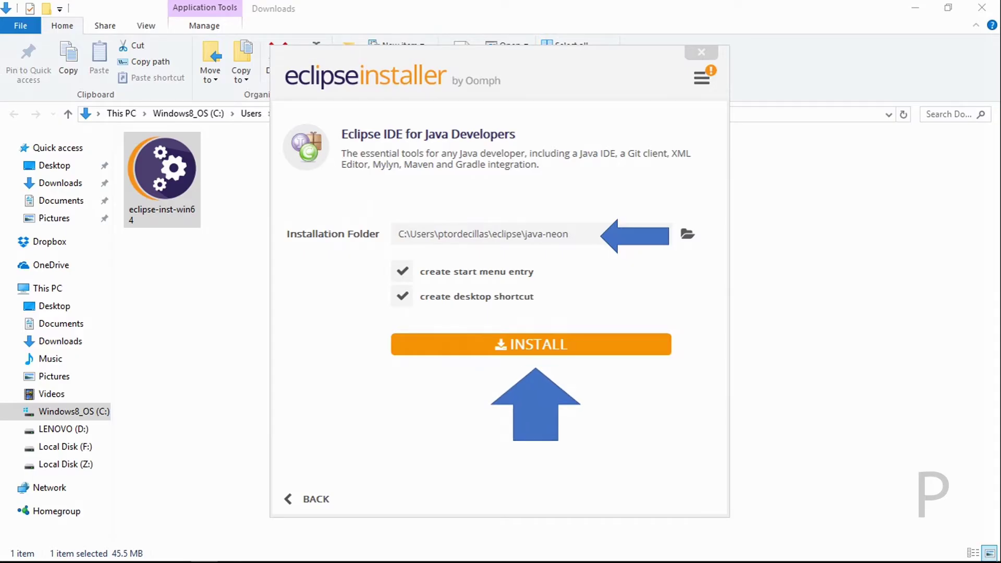
- Install Eclipse IDE for Java Developers into the default folder with start menu and desktop shortcuts
click(531, 344)
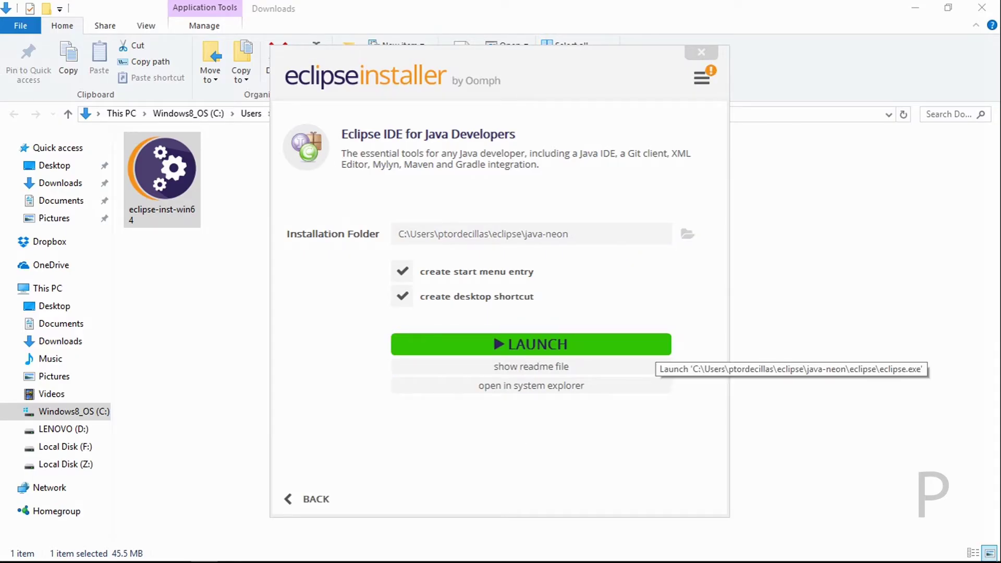
- Launch the newly installed Eclipse Neon.2 from Eclipse Installer
click(531, 344)
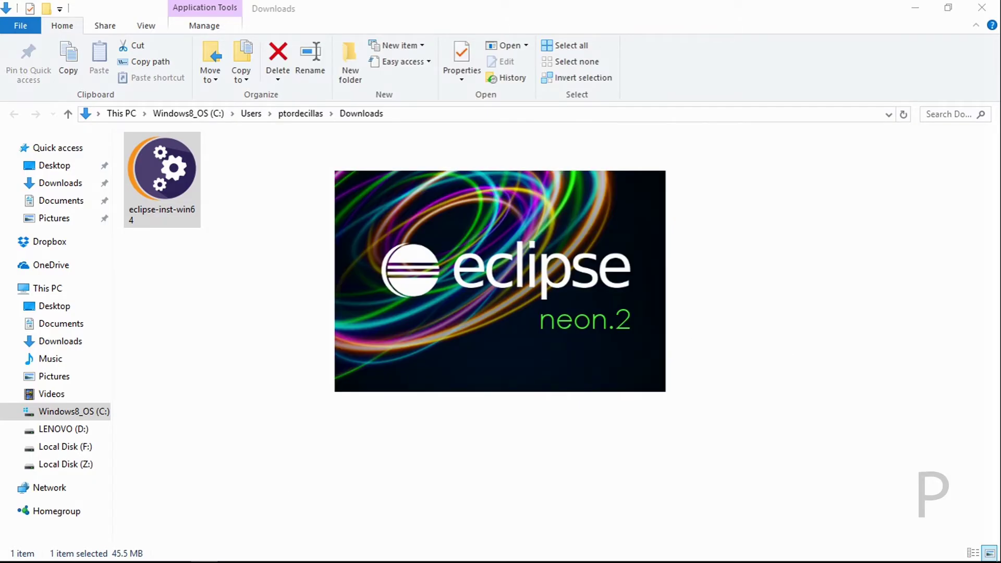